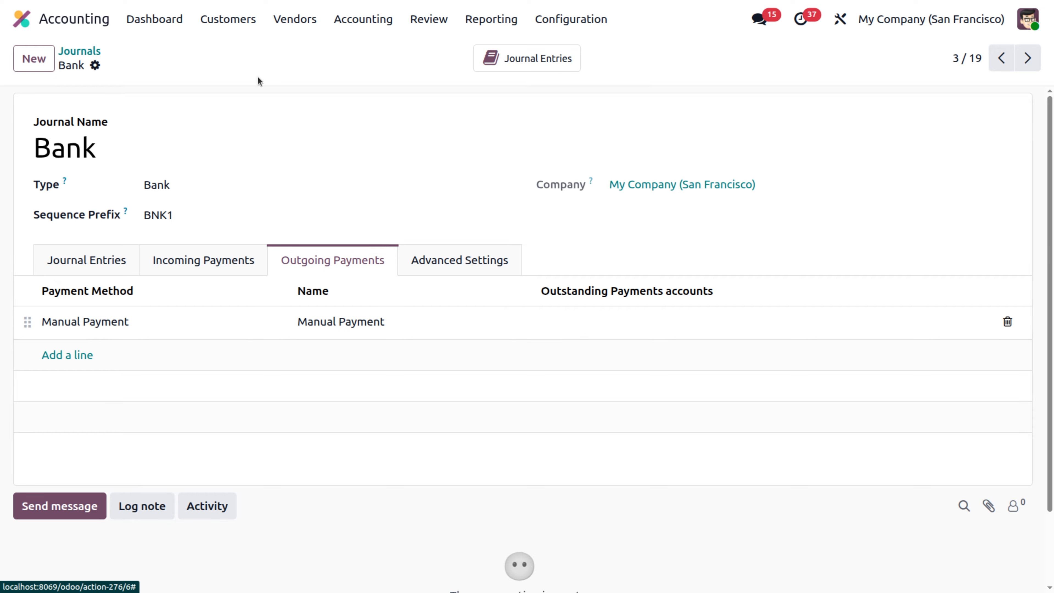
# - Add a Mar 26 Bank journal transaction labelled 'customer payment' for $6,000.00
pyautogui.click(167, 20)
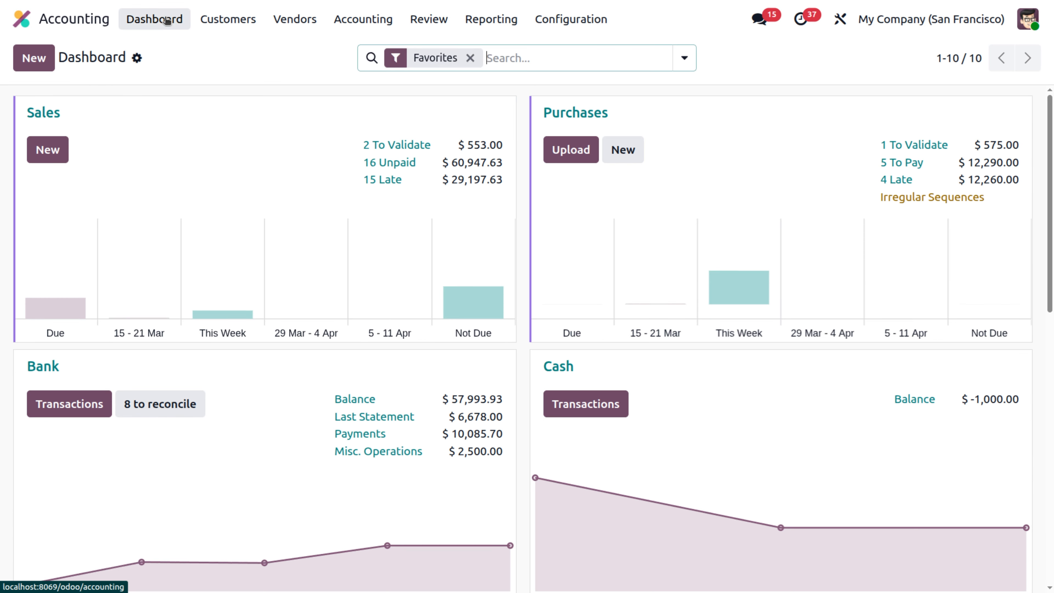
pyautogui.click(51, 406)
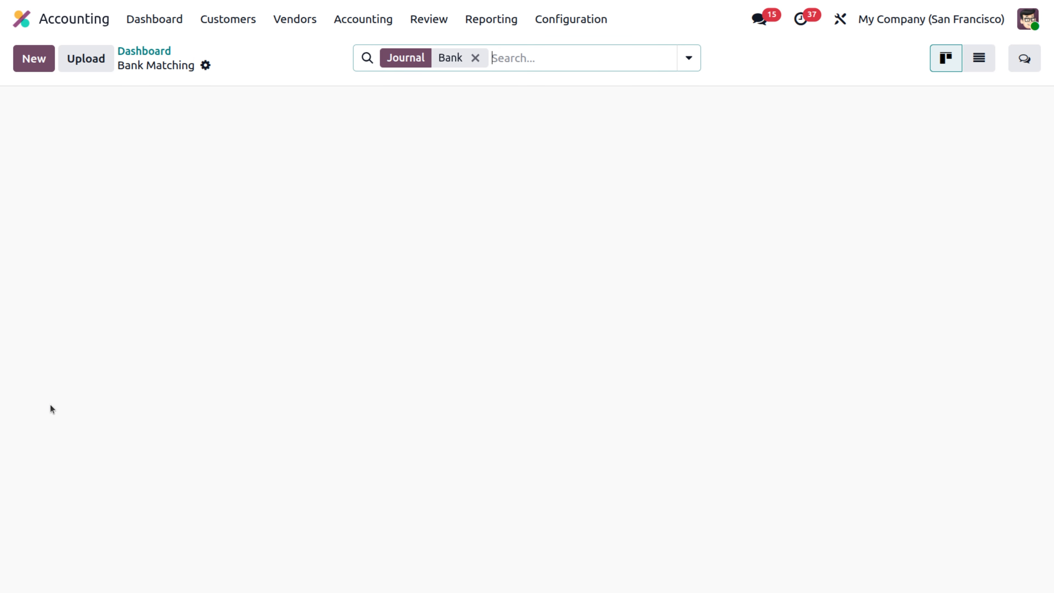
pyautogui.click(34, 58)
pyautogui.write('customer payment')
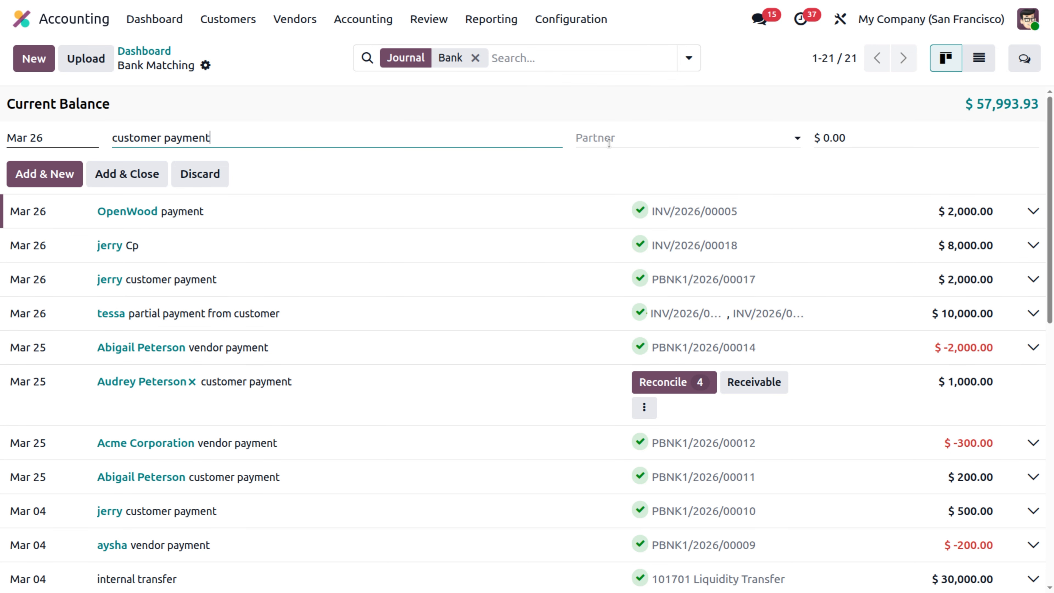
pyautogui.click(858, 139)
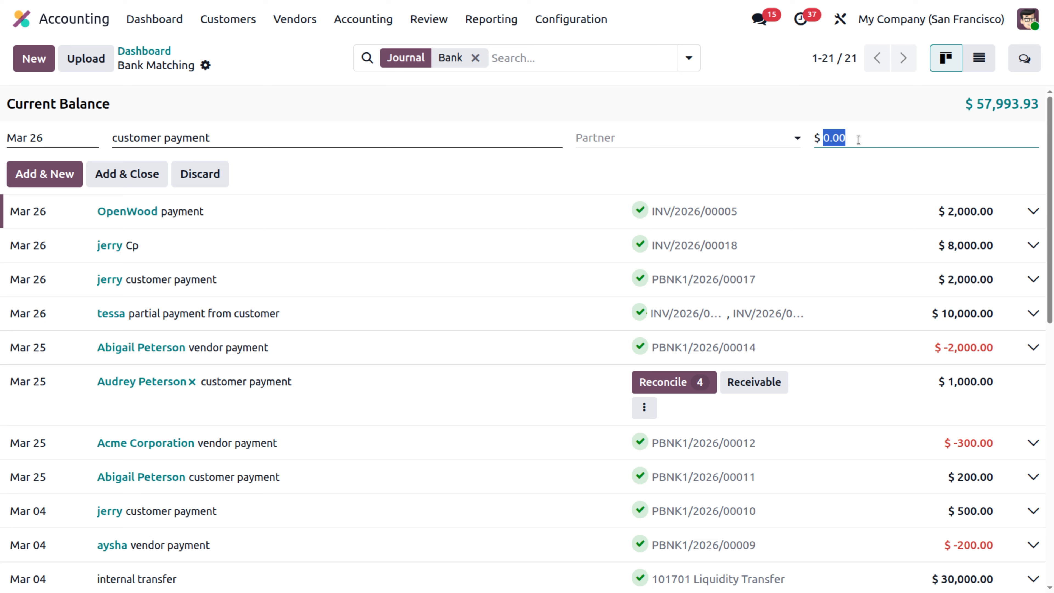
pyautogui.press('BackSpace')
pyautogui.write('6000')
pyautogui.click(143, 173)
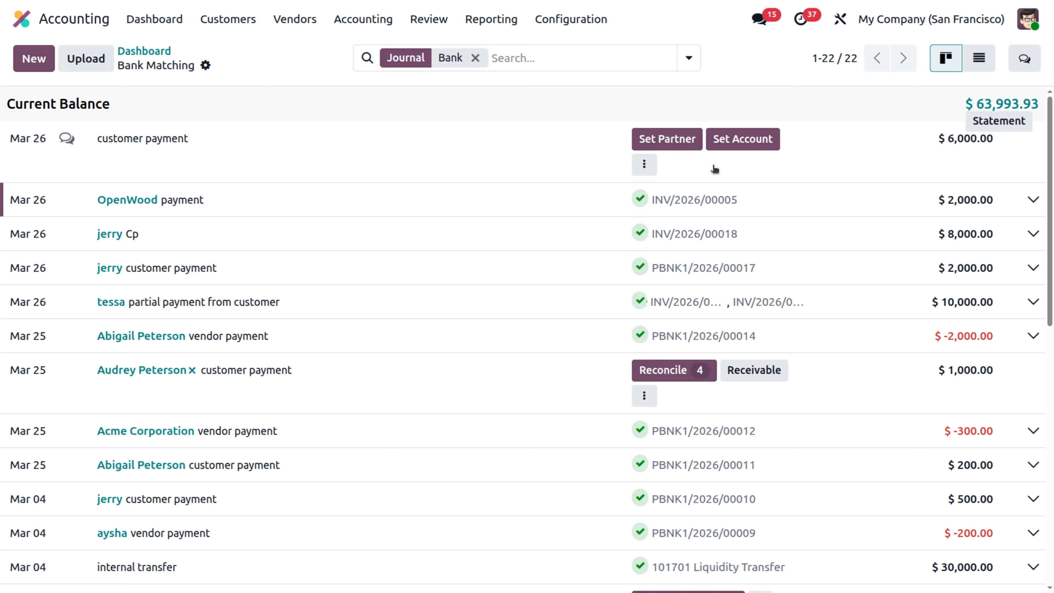
pyautogui.click(645, 166)
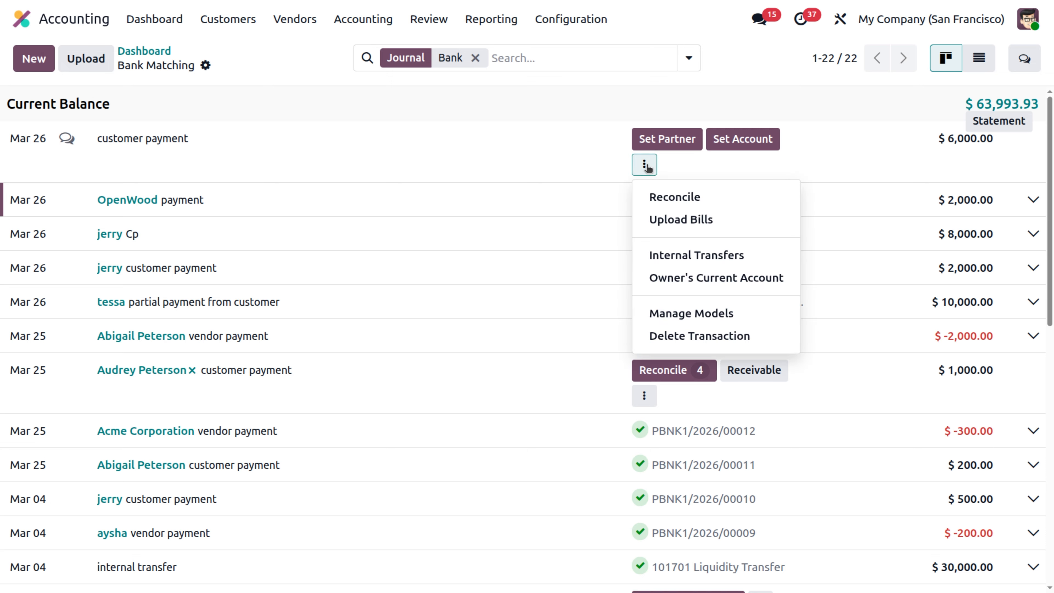
pyautogui.click(657, 198)
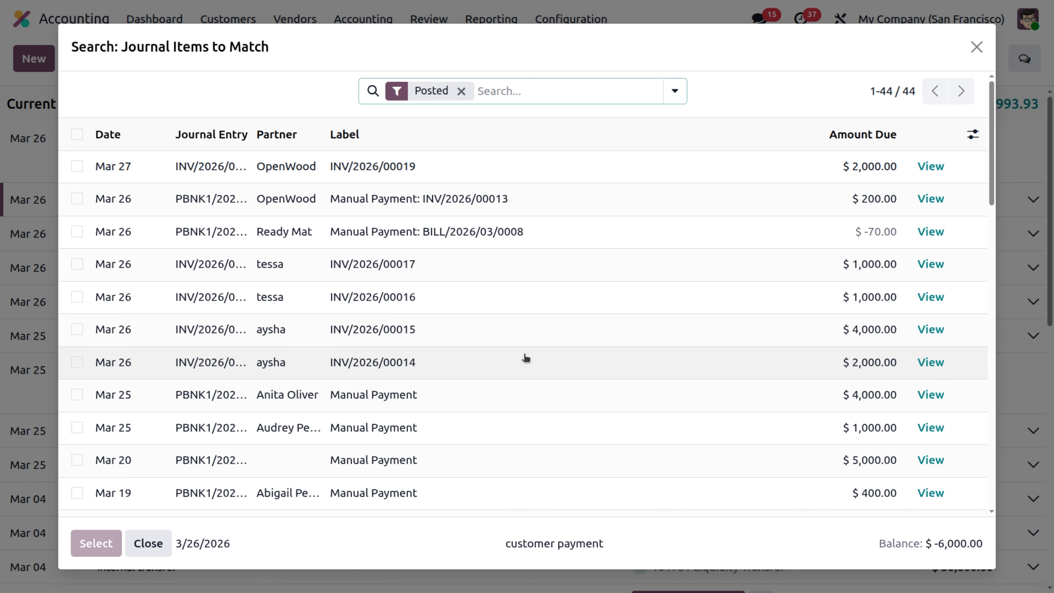
pyautogui.click(77, 328)
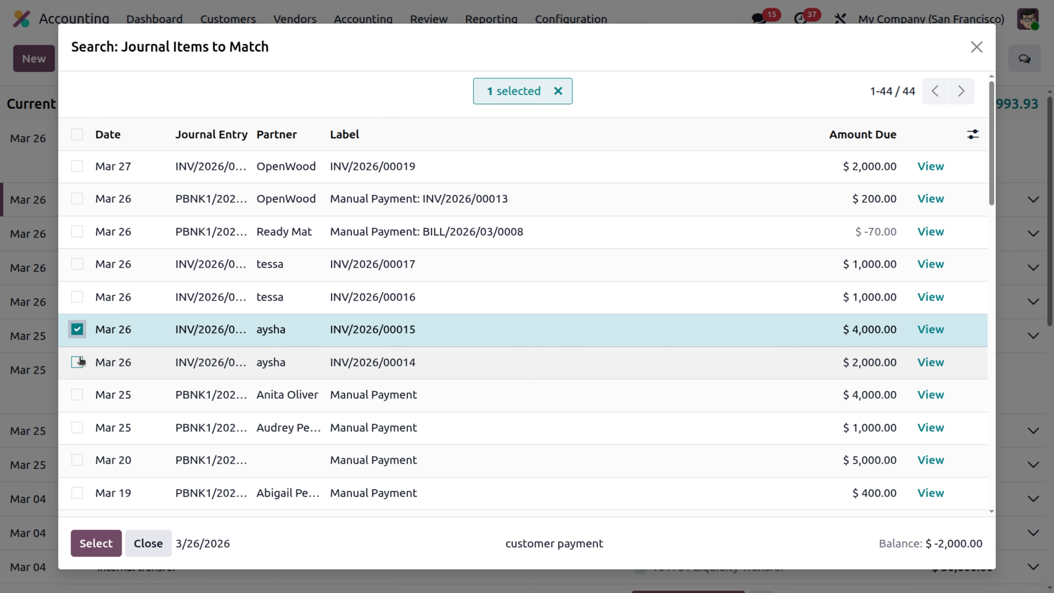
pyautogui.click(79, 361)
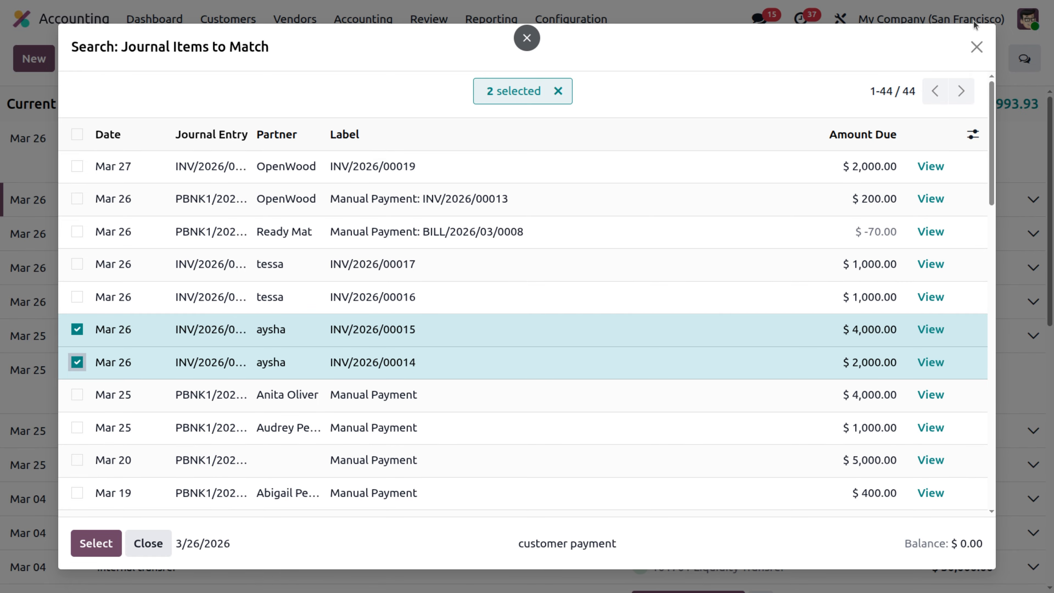
pyautogui.click(977, 46)
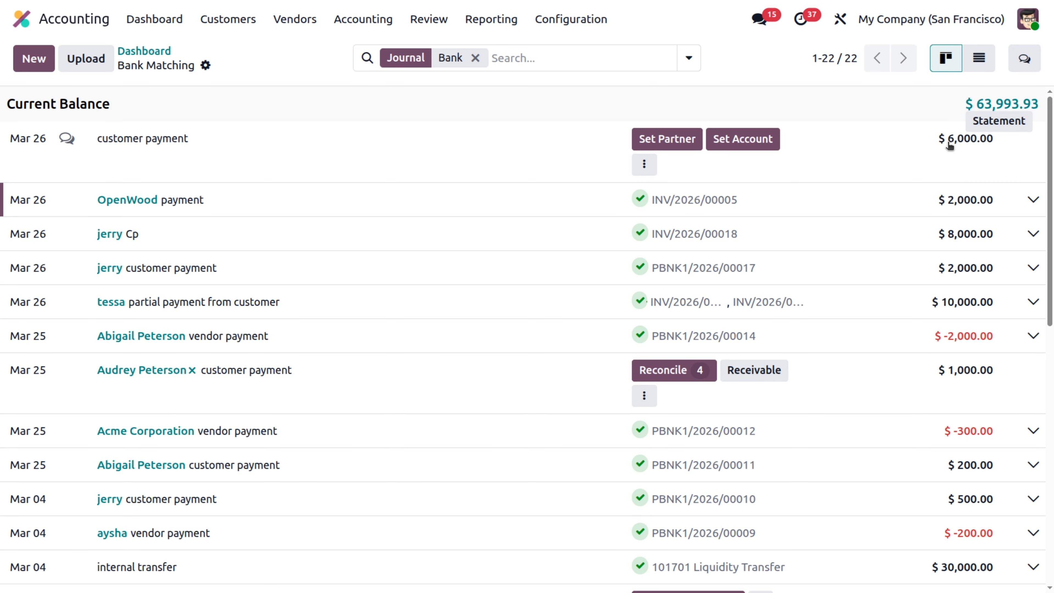
# - Search partners by the customer's name and assign the first match to the $6,000 payment line
pyautogui.click(671, 146)
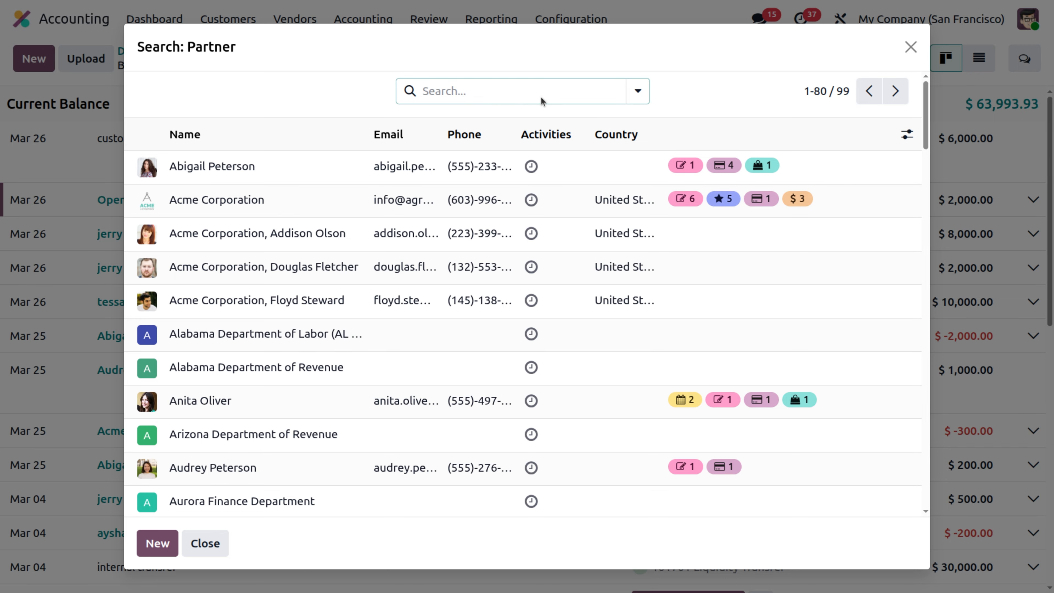
pyautogui.click(535, 95)
pyautogui.write('ay')
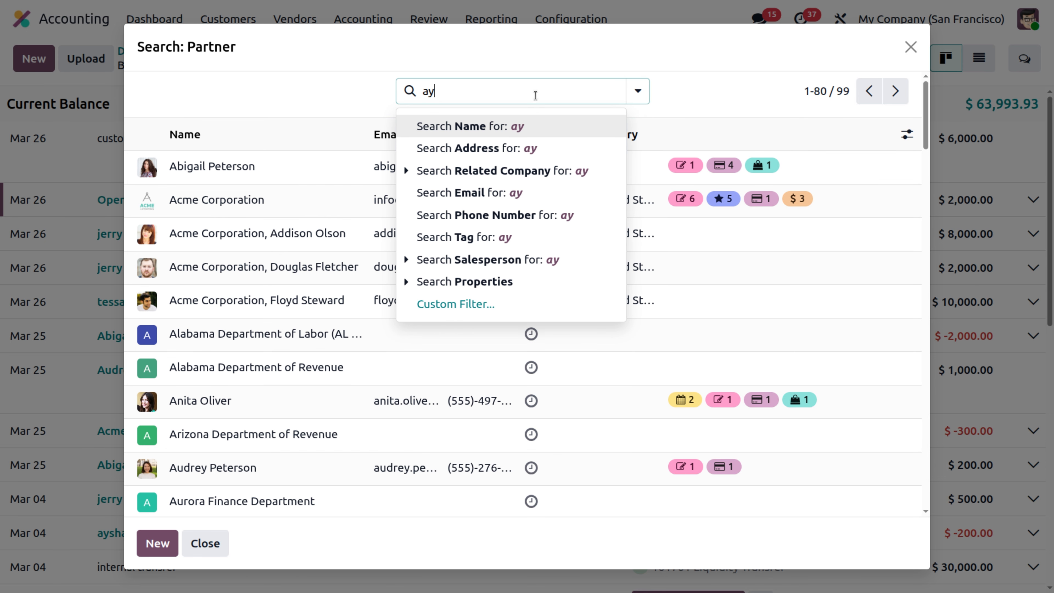
pyautogui.write('sha')
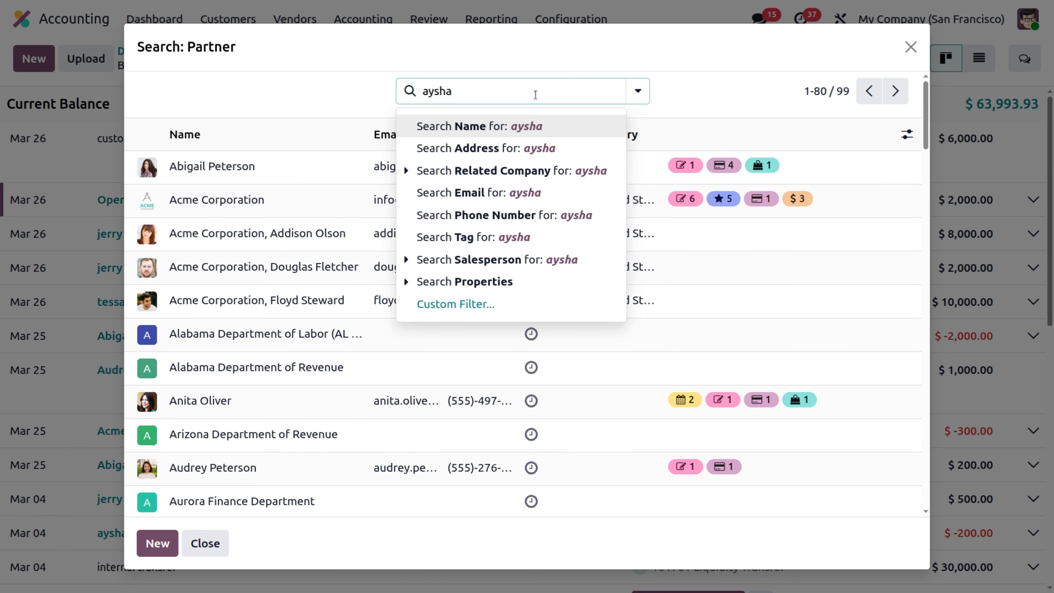
pyautogui.press('Return')
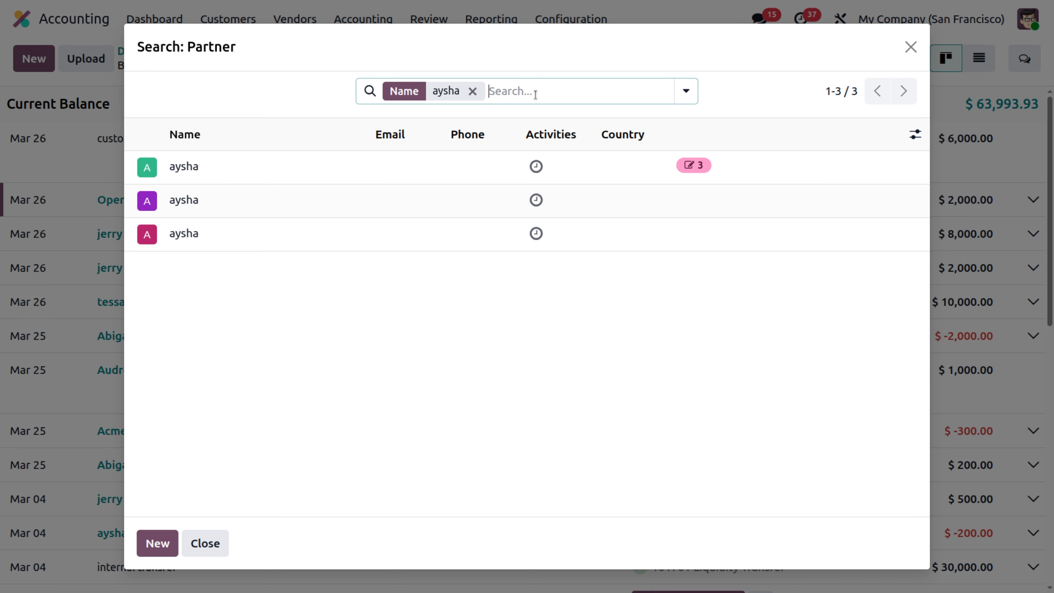
pyautogui.click(310, 162)
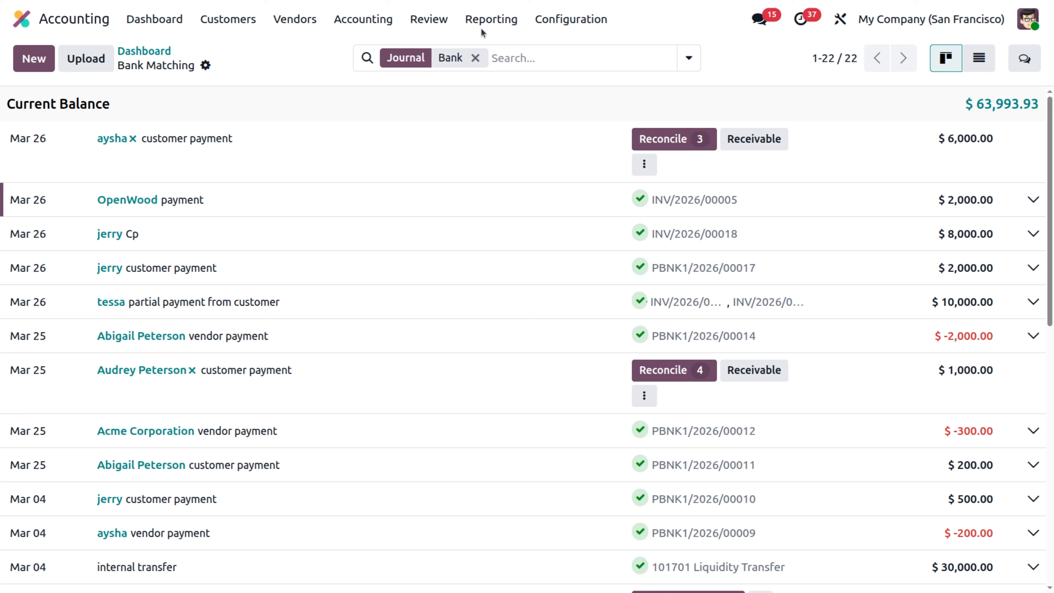
# - In the General Ledger, open the journal entry behind the $6,000 BNK1/2026/00023 line
pyautogui.click(486, 20)
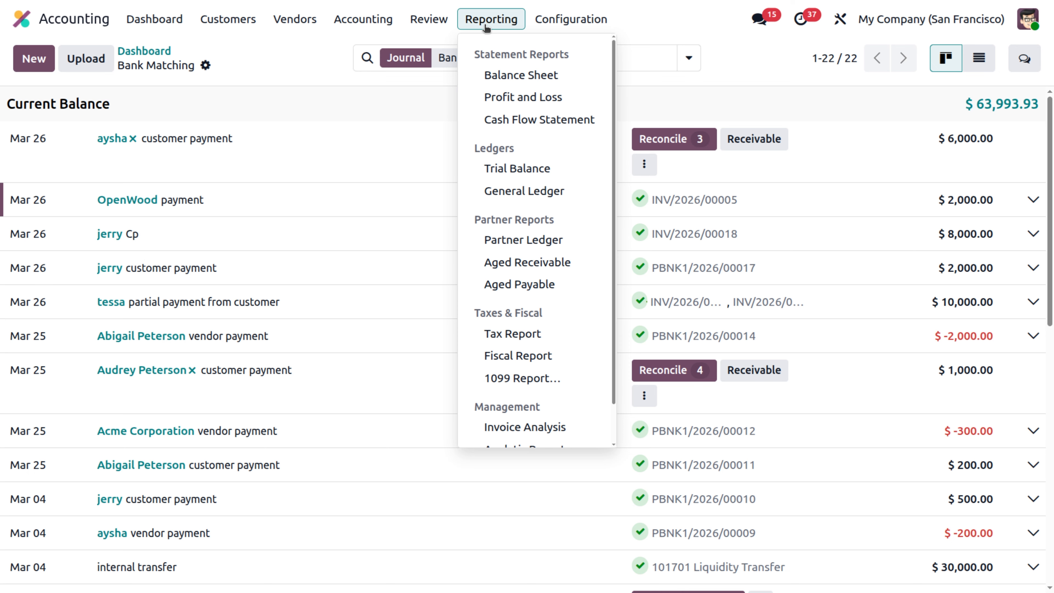
pyautogui.click(507, 194)
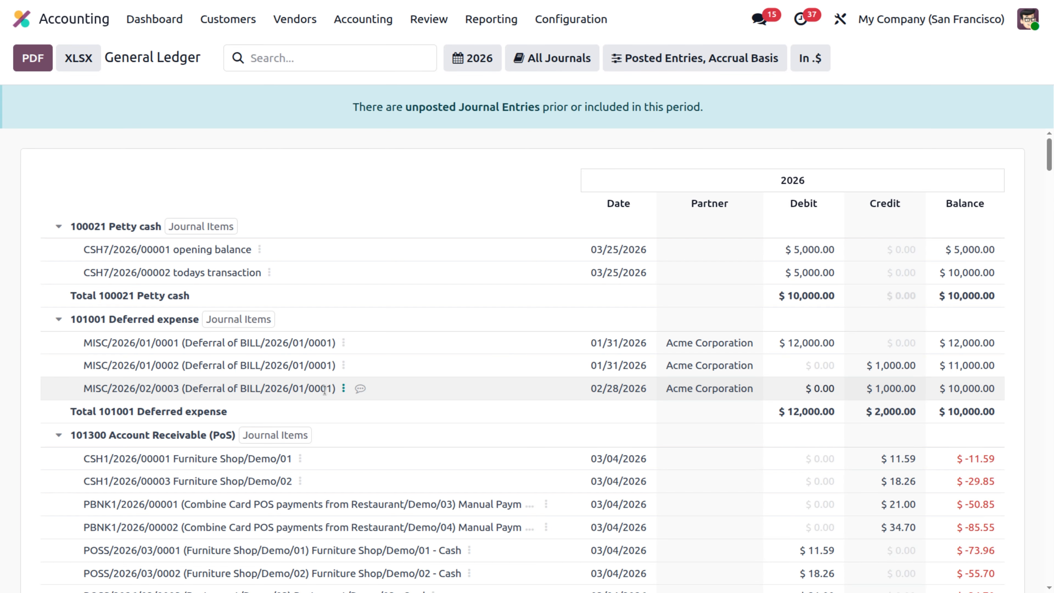
pyautogui.scroll(-6, 326, 394)
pyautogui.scroll(-8, 327, 394)
pyautogui.scroll(-5, 324, 390)
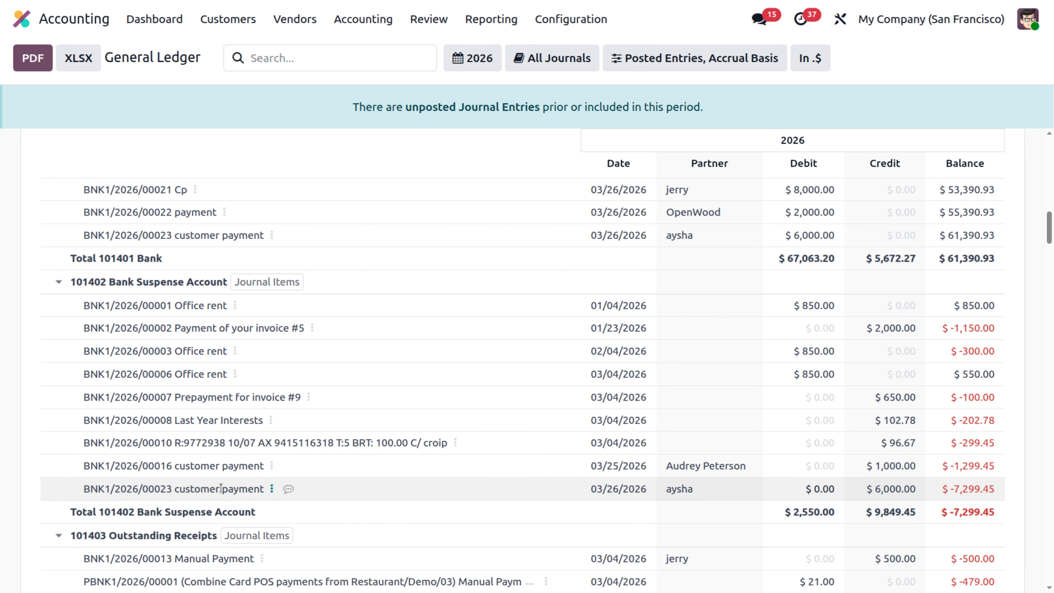
pyautogui.click(274, 490)
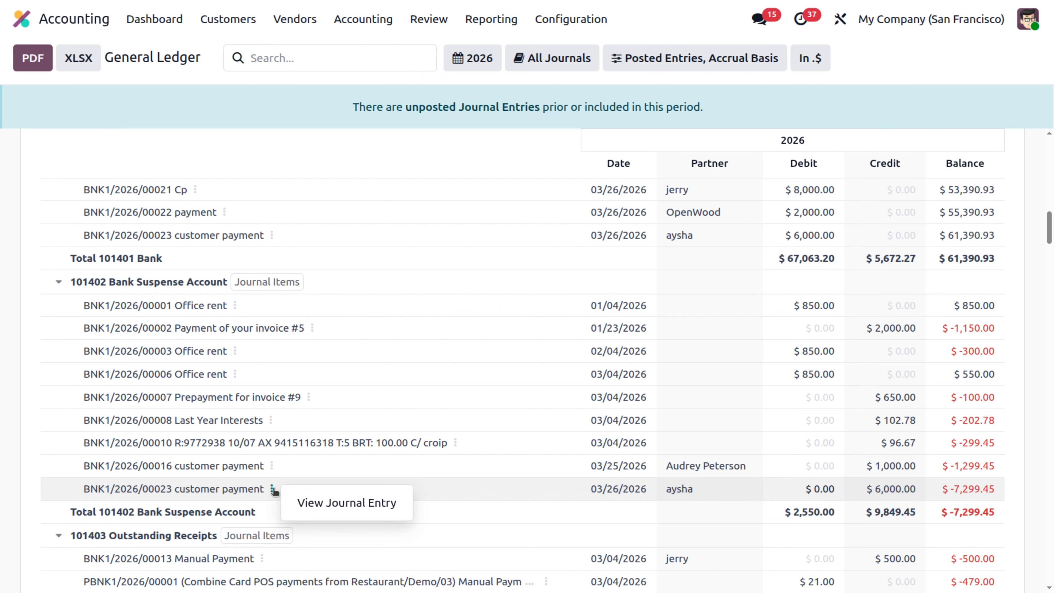
pyautogui.click(346, 504)
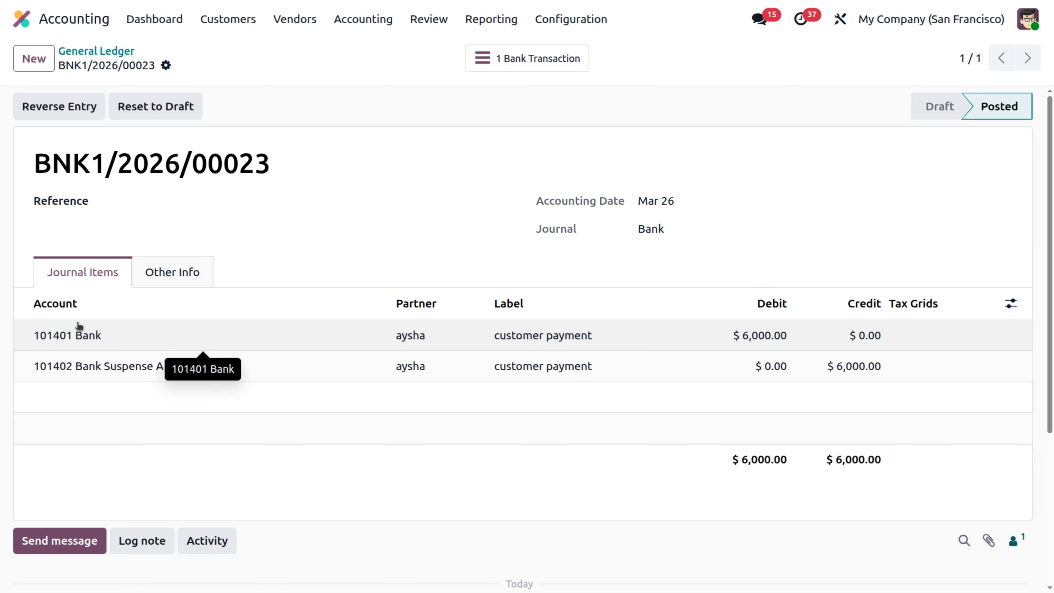
# - Go back to the Accounting dashboard and reopen the Bank journal's transactions
pyautogui.click(154, 19)
pyautogui.click(94, 405)
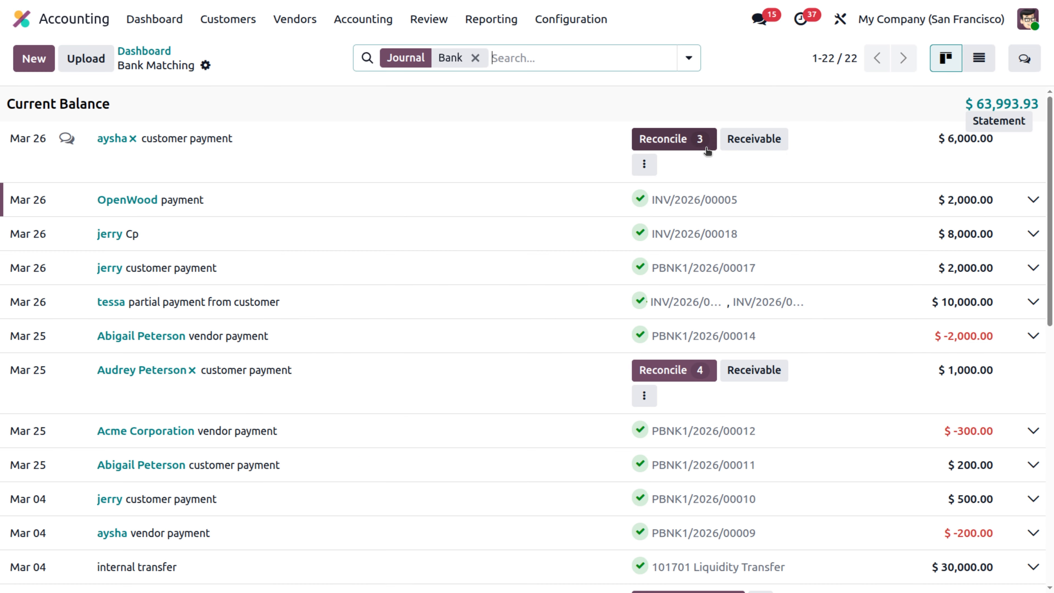
# - Match the $6,000 payment against invoices INV/2026/00015 and INV/2026/00014, then reopen the General Ledger
pyautogui.click(687, 146)
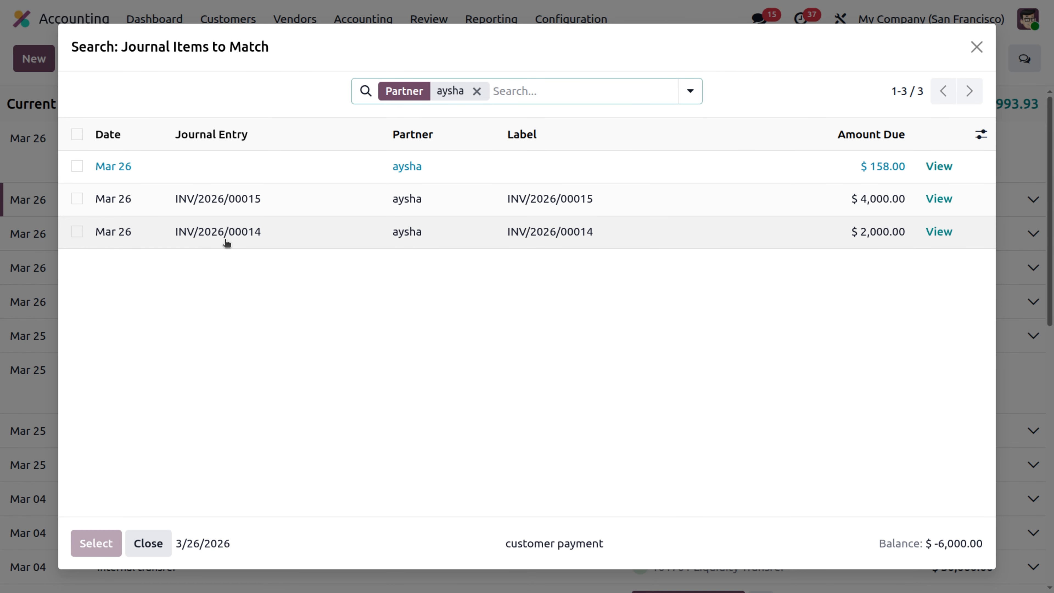
pyautogui.click(77, 198)
pyautogui.click(77, 231)
pyautogui.click(96, 542)
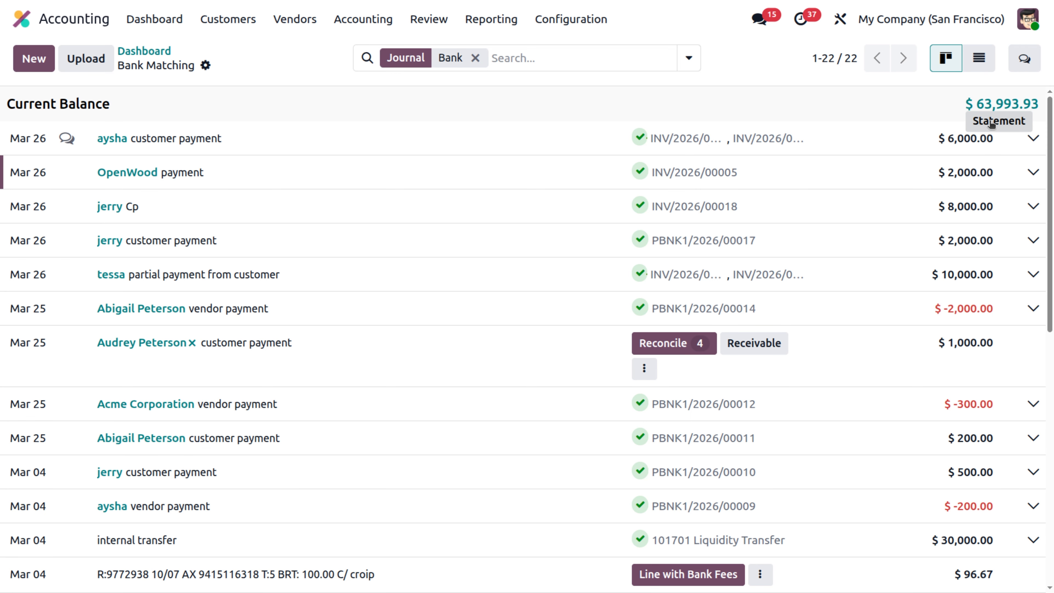
pyautogui.click(397, 110)
# - Scroll the General Ledger to BNK1/2026/00023's receivable credits: $2,000 INV/2026/00014, $4,000 INV/2026/00015
pyautogui.scroll(-5, 412, 381)
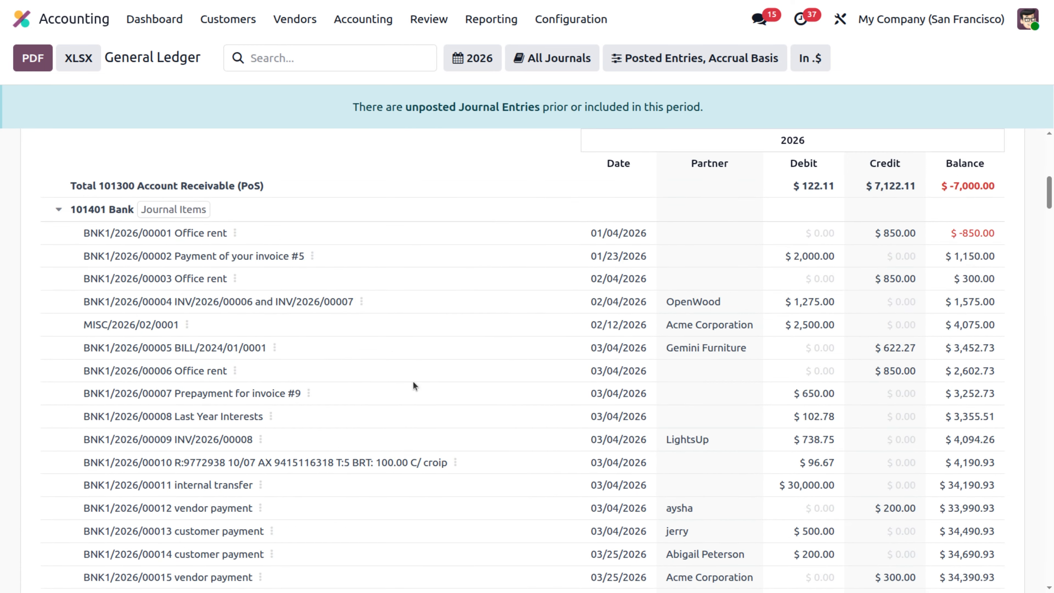
pyautogui.scroll(-15, 412, 380)
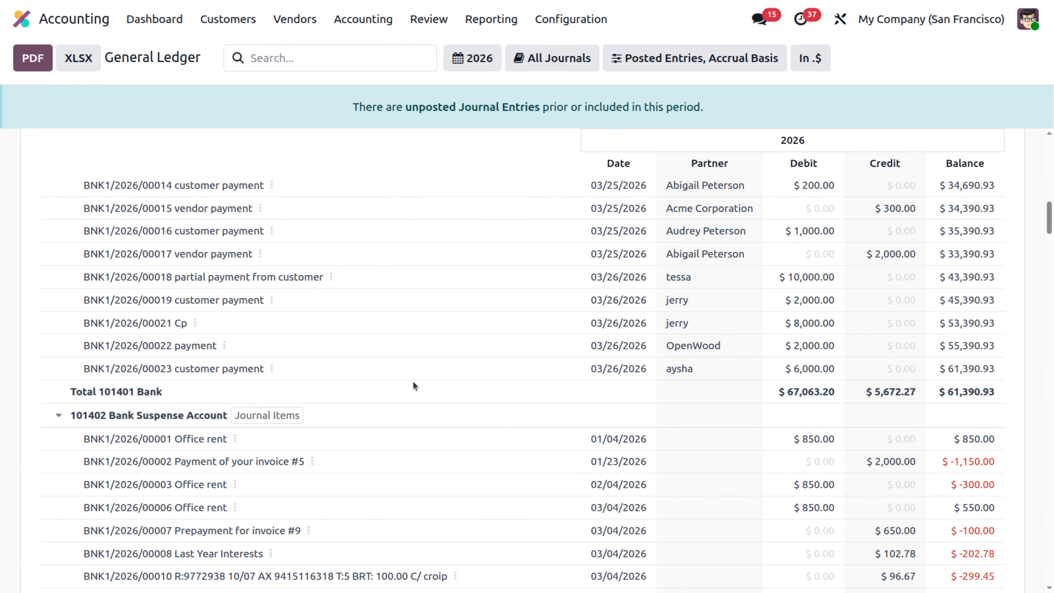
pyautogui.scroll(2, 412, 380)
pyautogui.scroll(6, 412, 380)
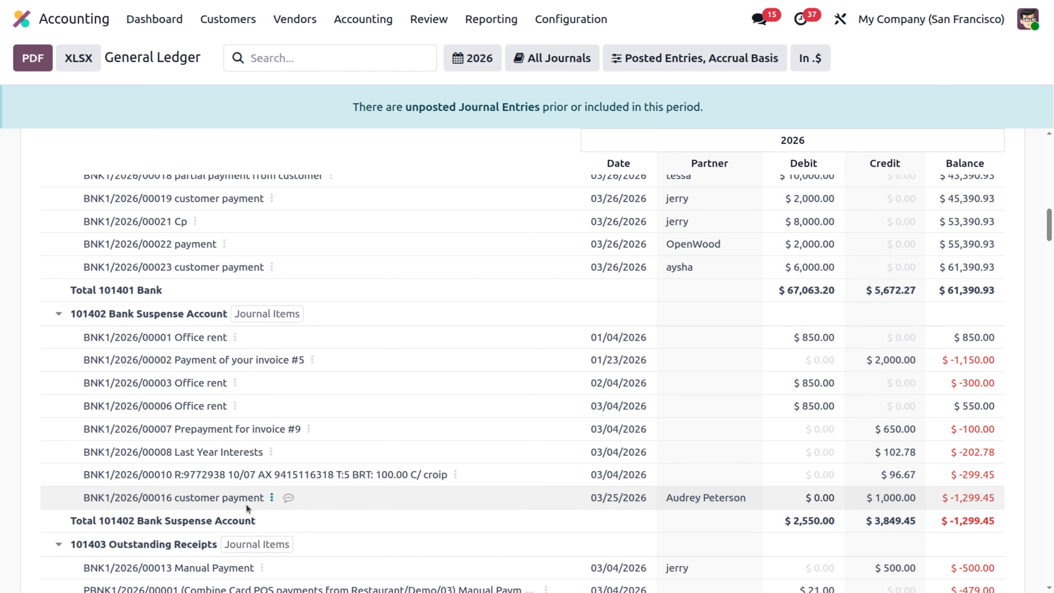
pyautogui.scroll(-20, 246, 504)
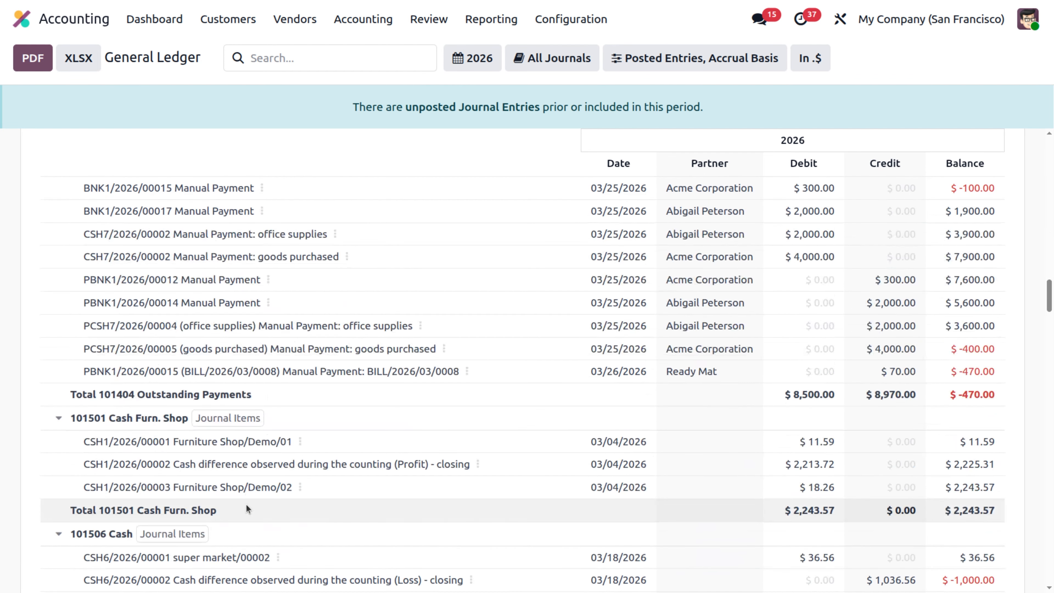
pyautogui.scroll(8, 247, 508)
pyautogui.scroll(-20, 246, 504)
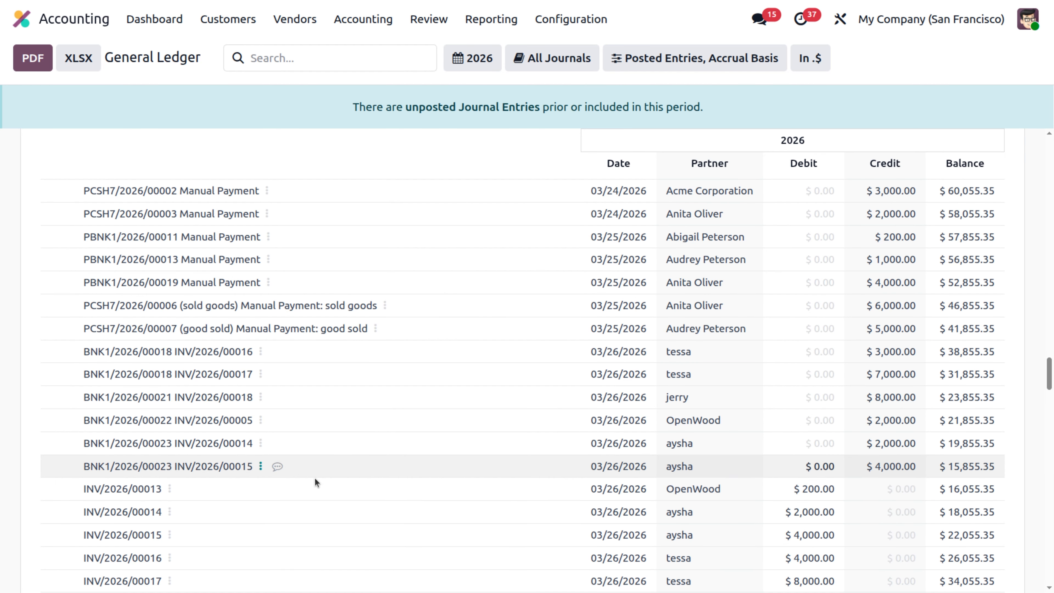